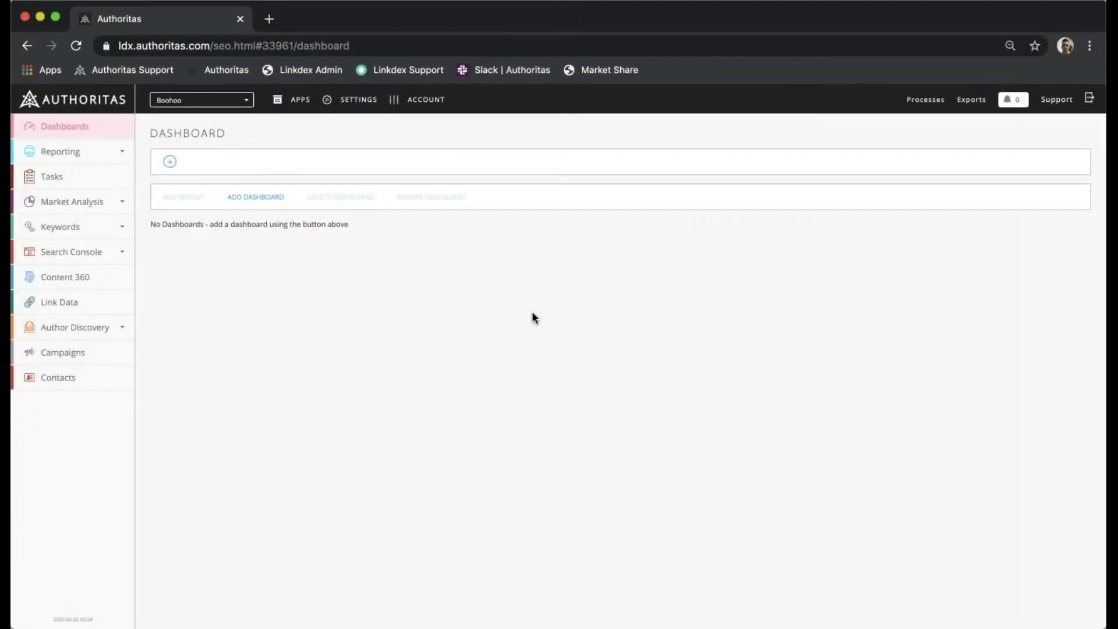
Step: Go to the Rank Tracking page under Keywords for the Boohoo project
{"action": "left_click", "coordinate": [123, 234]}
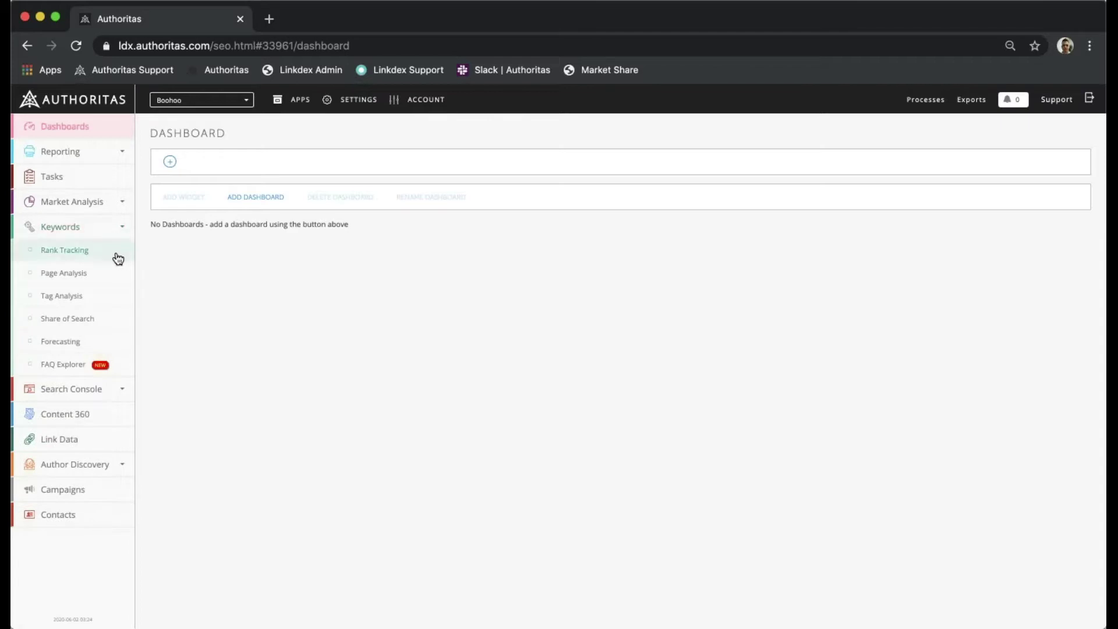
{"action": "left_click", "coordinate": [117, 256]}
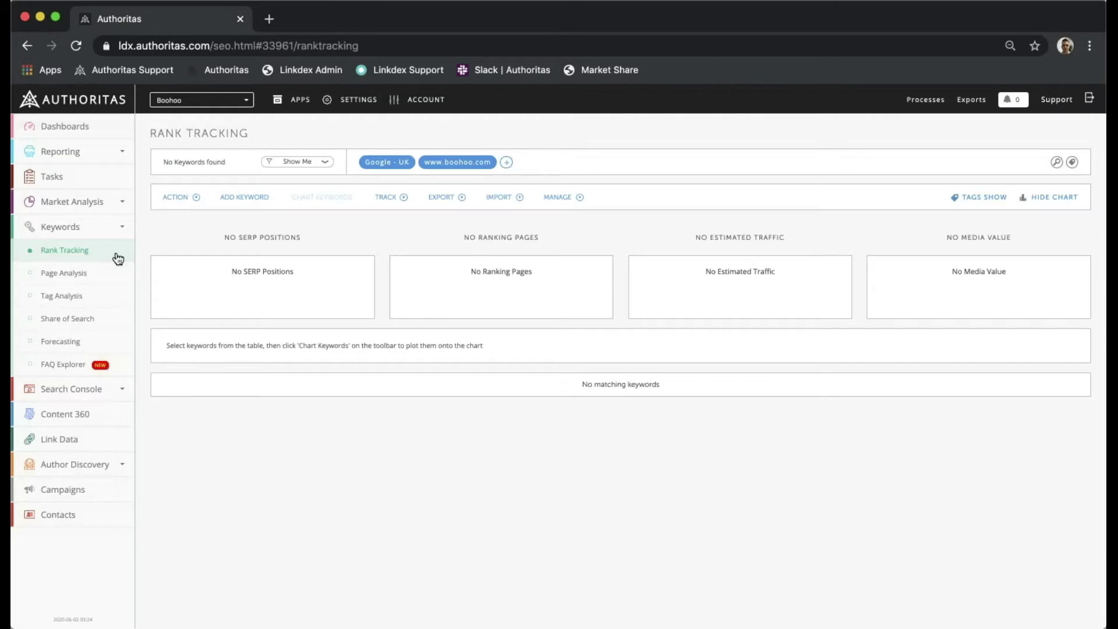
{"action": "left_click", "coordinate": [244, 197]}
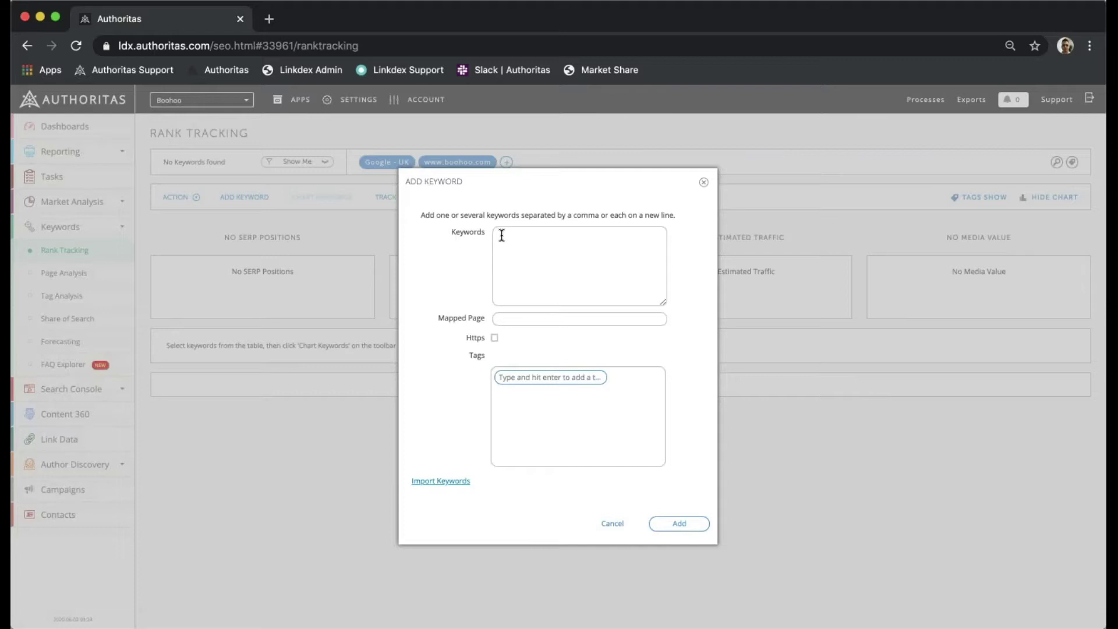
{"action": "type", "text": "black leather shoes summer dresses shorts formal button shirts suit trousers"}
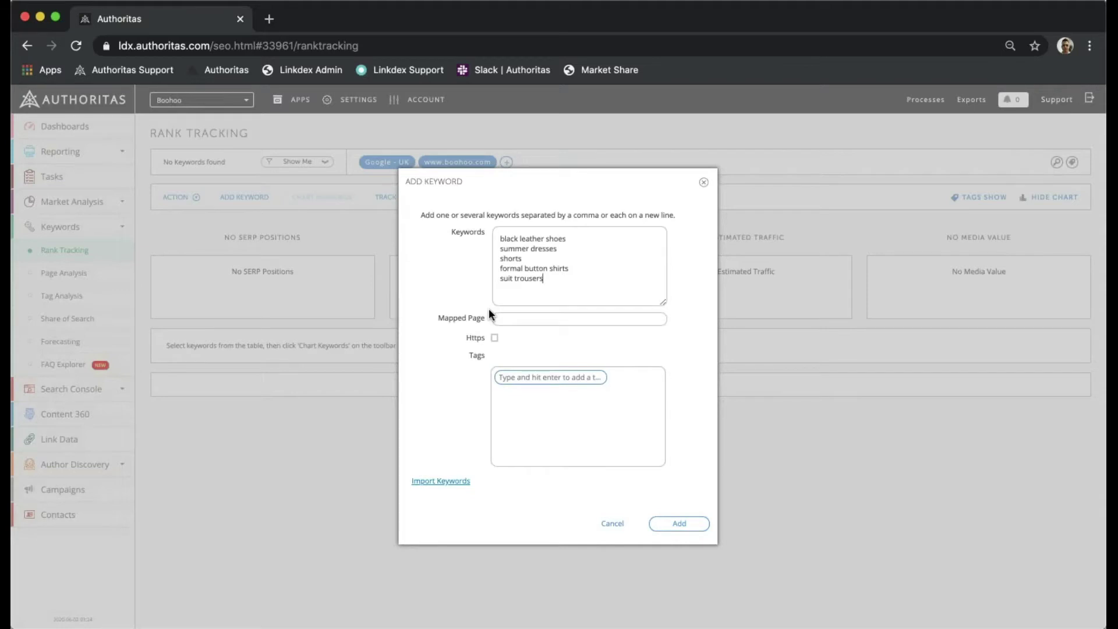
{"action": "left_click", "coordinate": [507, 318]}
{"action": "type", "text": "www.boohoo.com/page"}
Step: Enter Tag1, Tag2 and Tag3 as tags in the Add Keyword dialog
{"action": "left_click", "coordinate": [500, 375]}
{"action": "type", "text": "Tag1"}
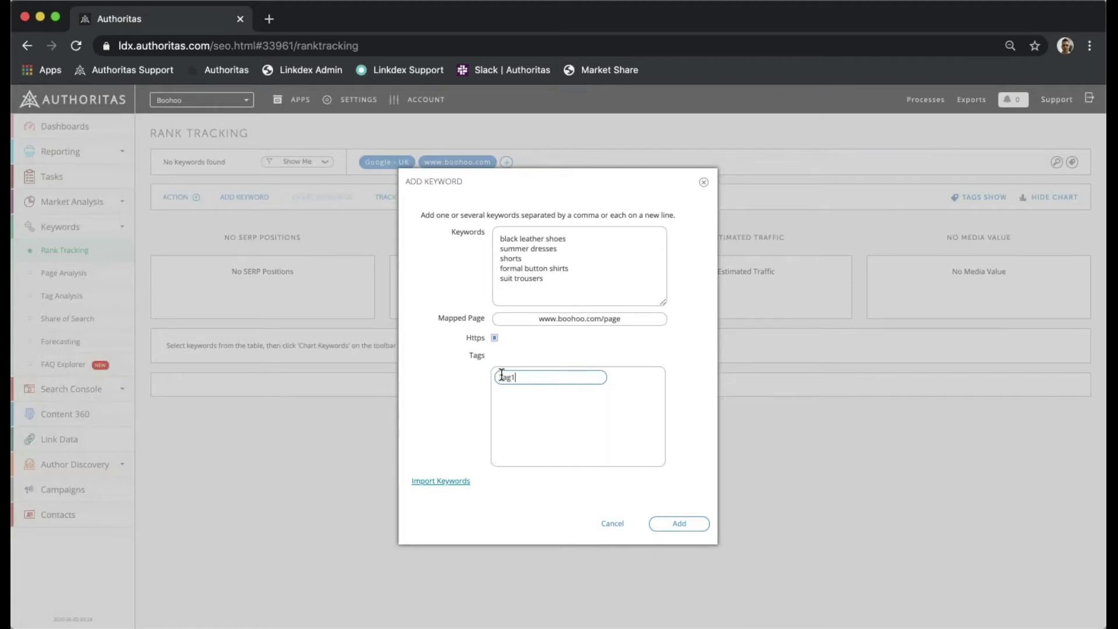
{"action": "key", "text": "Return"}
{"action": "type", "text": "Tag2"}
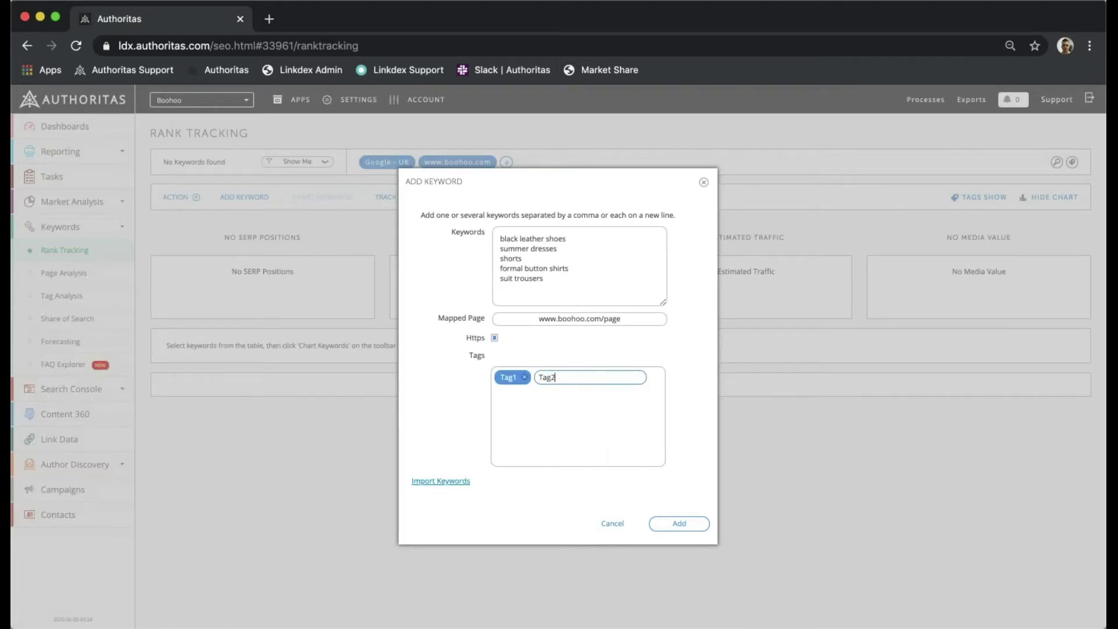
{"action": "key", "text": "Return"}
{"action": "type", "text": "Tag3"}
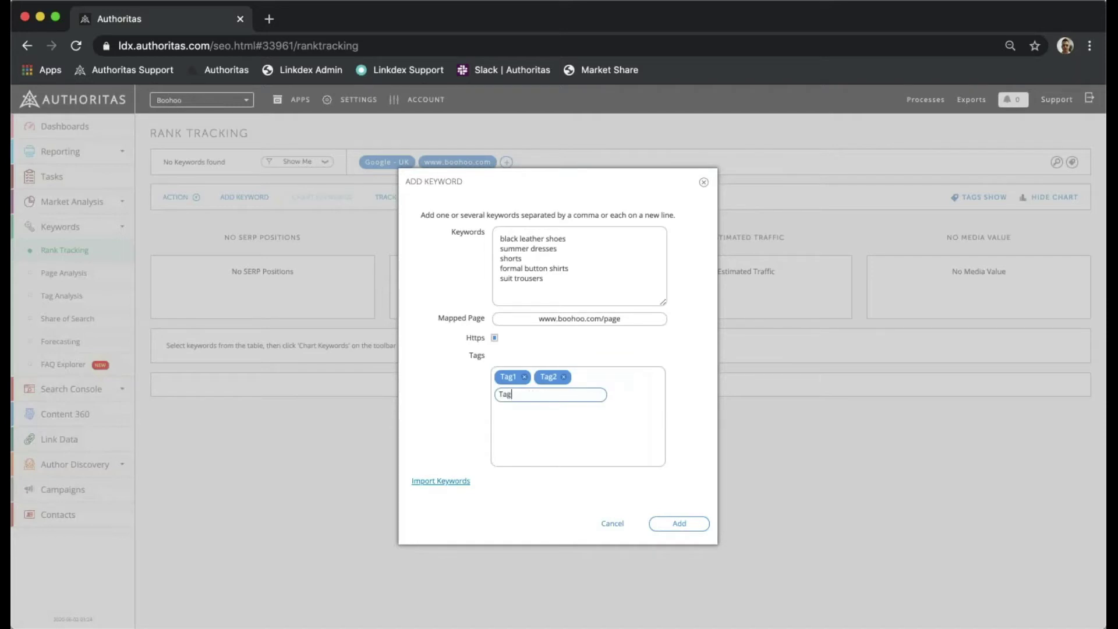
{"action": "key", "text": "Return"}
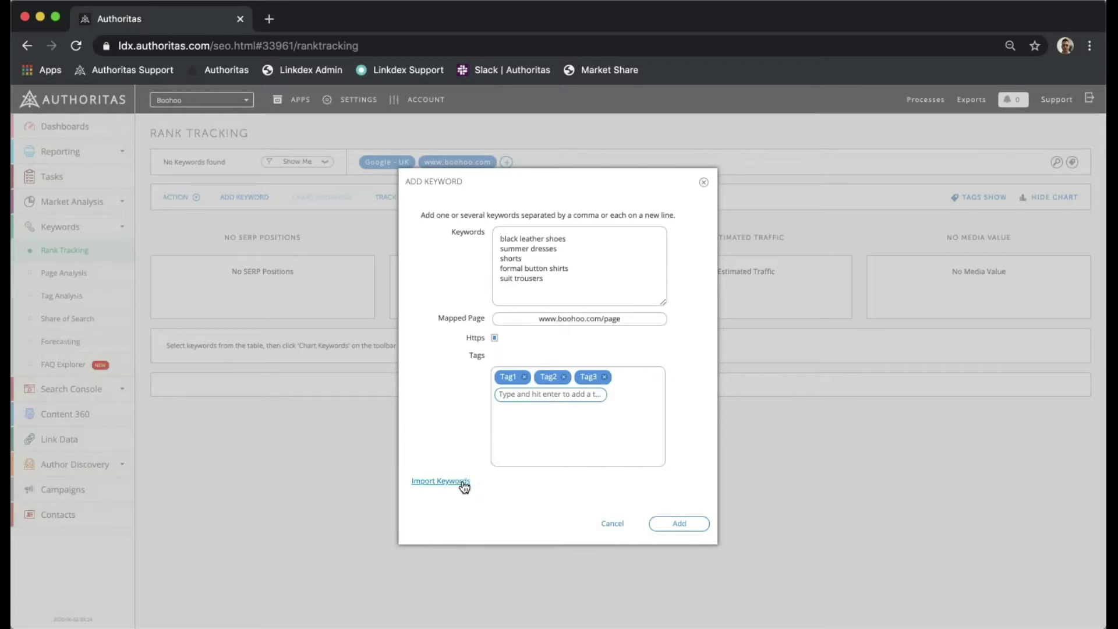
Step: Switch to keyword import and step through the template headers from Check Frequency to Geo
{"action": "left_click", "coordinate": [442, 481]}
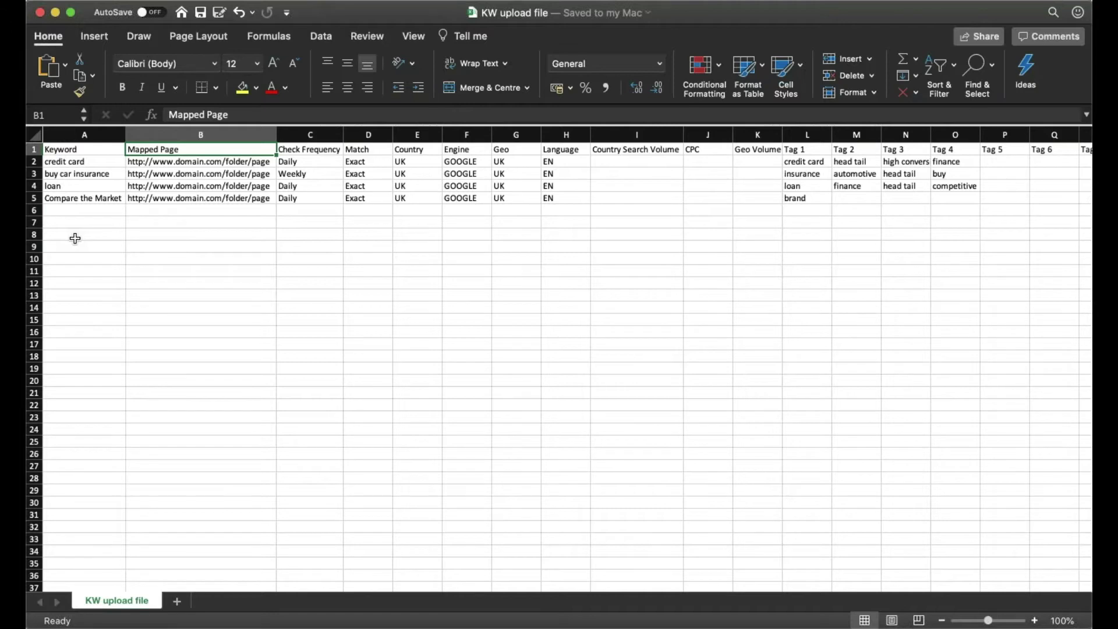
{"action": "key", "text": "Right"}
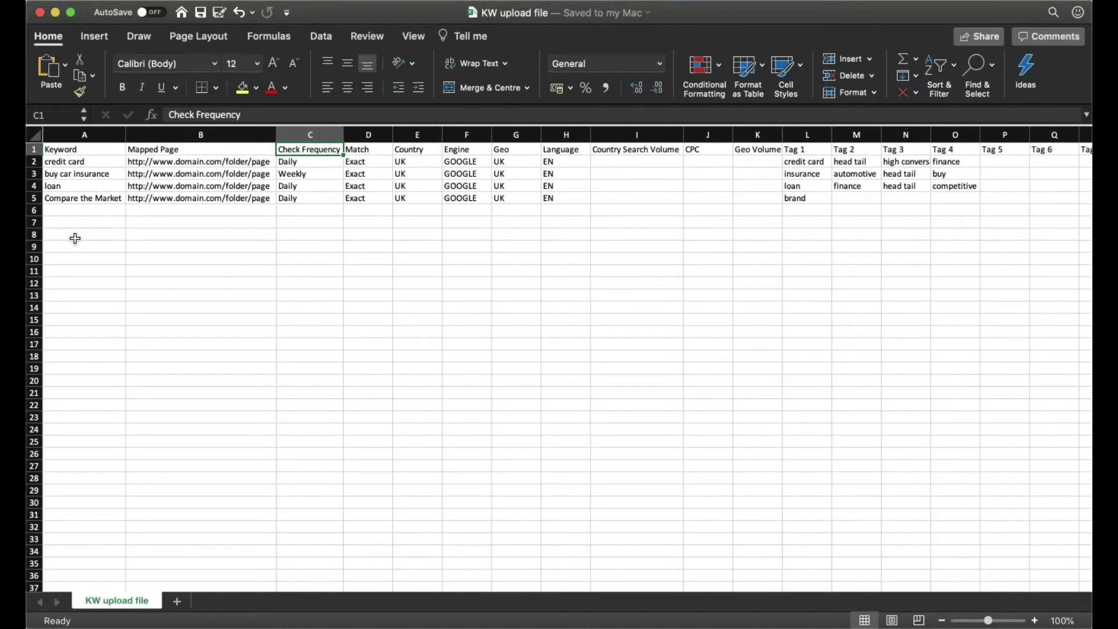
{"action": "key", "text": "Right"}
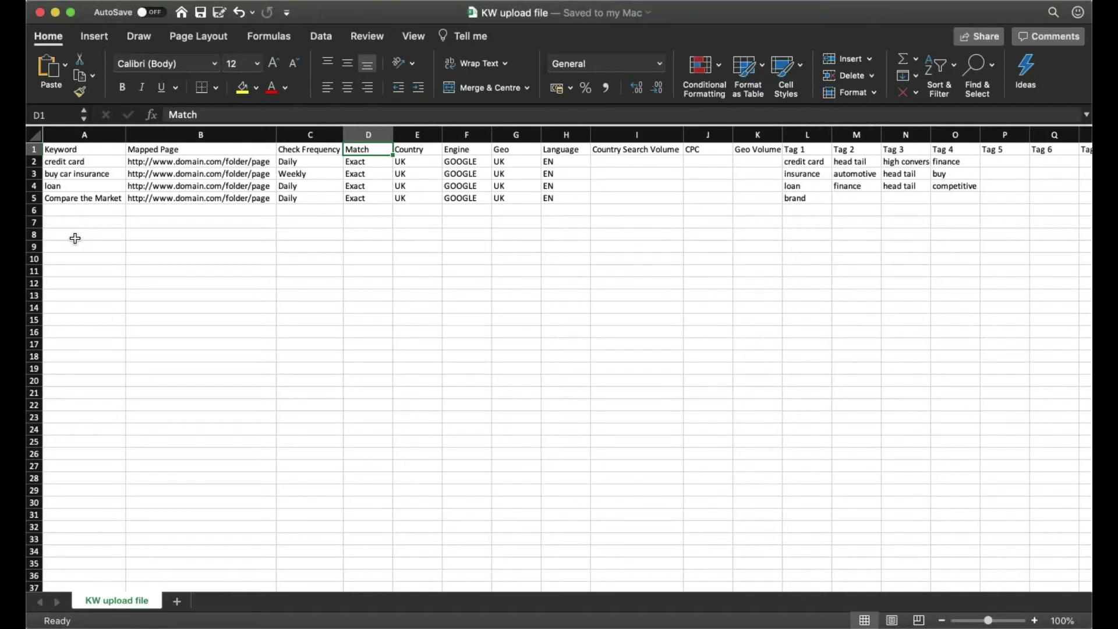
{"action": "key", "text": "Right"}
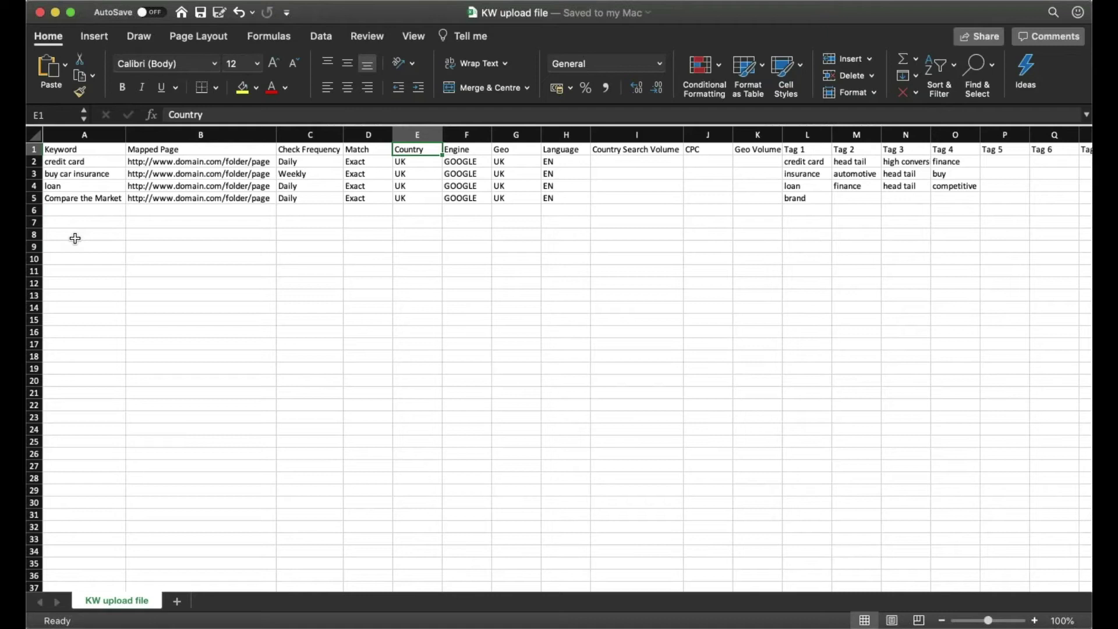
{"action": "key", "text": "Right"}
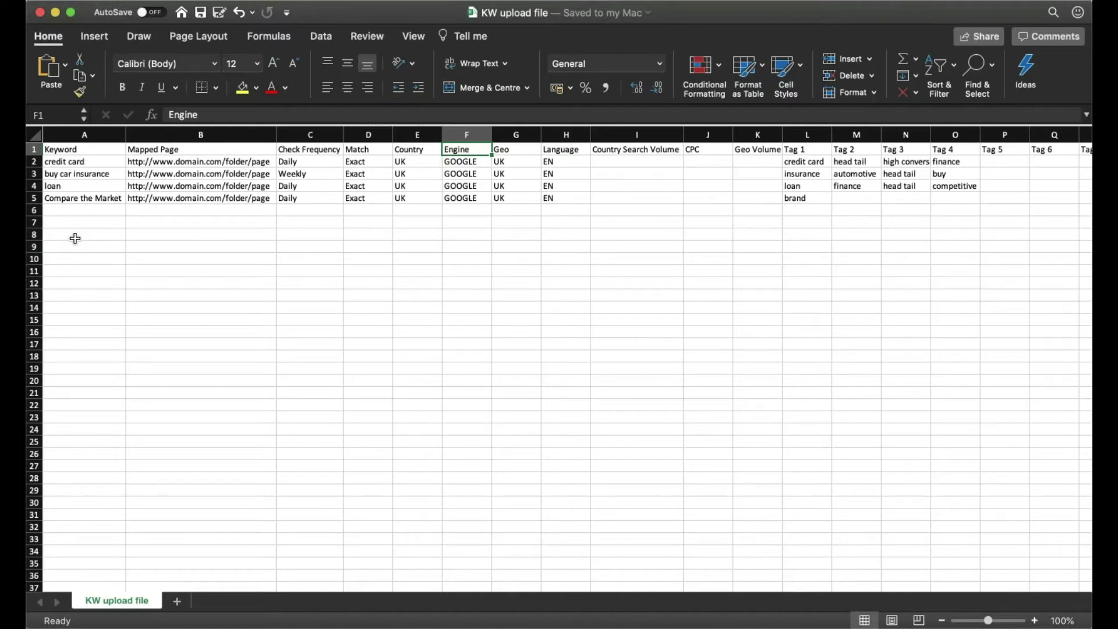
{"action": "key", "text": "Right"}
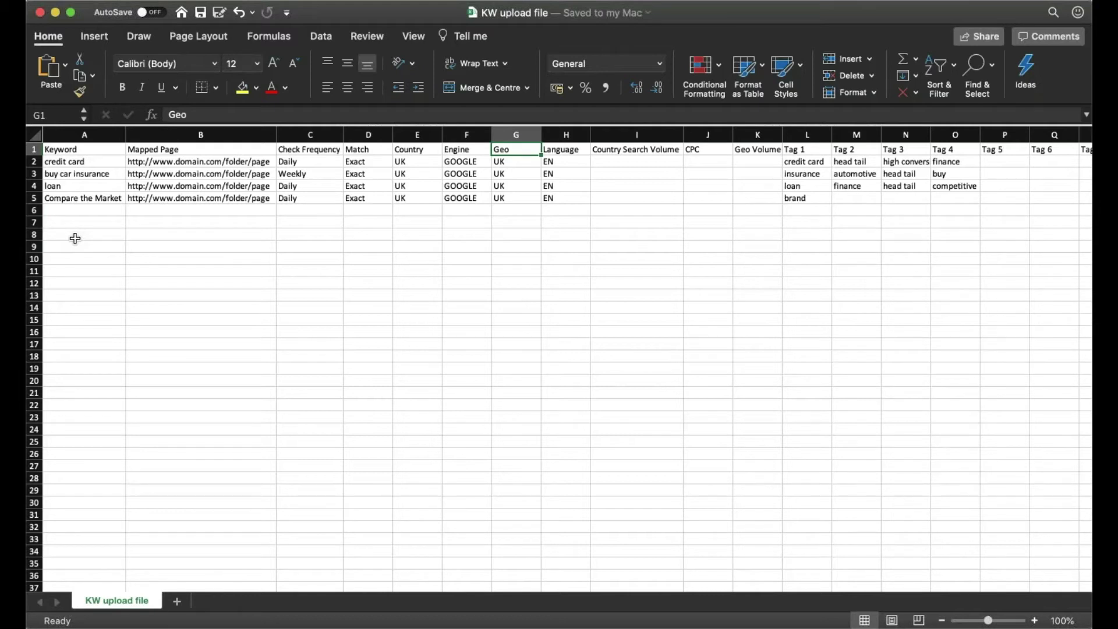
{"action": "key", "text": "Right"}
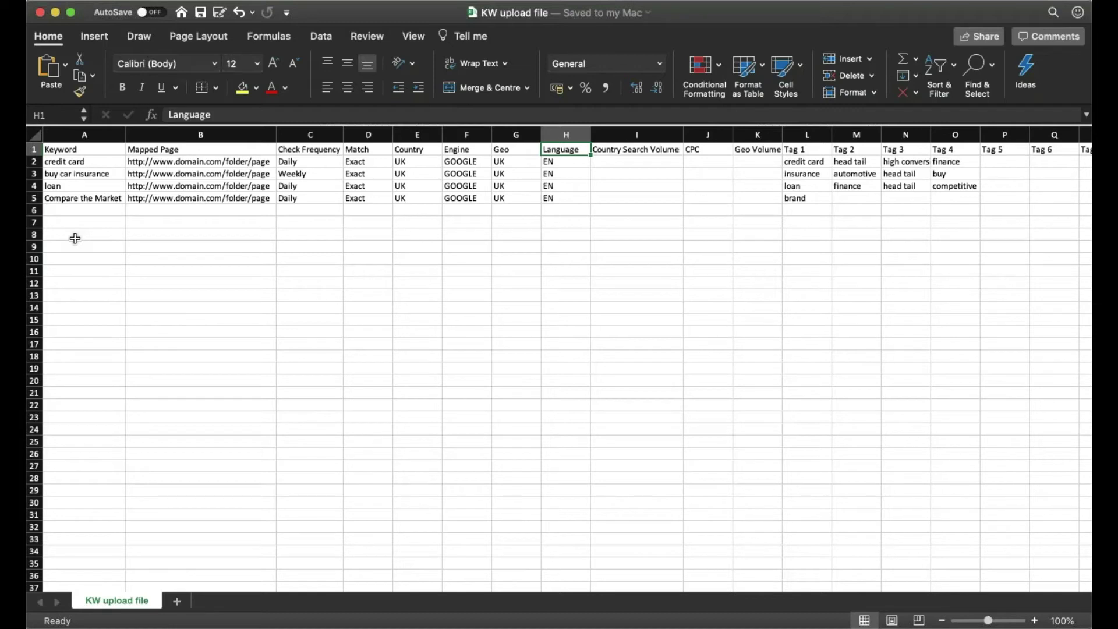
{"action": "key", "text": "Right"}
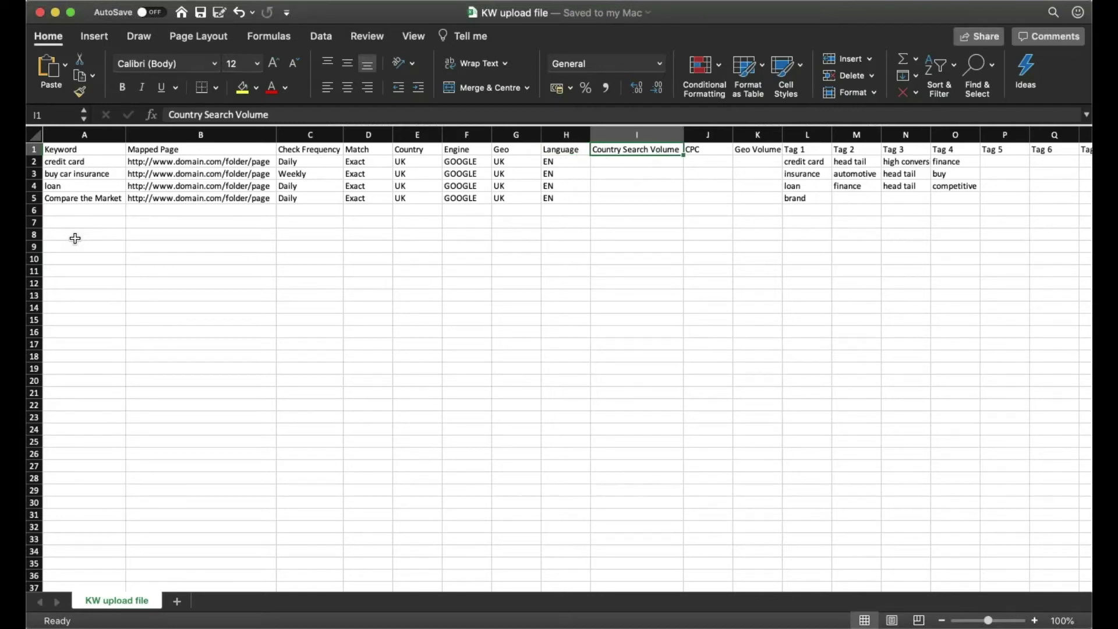
{"action": "key", "text": "Right"}
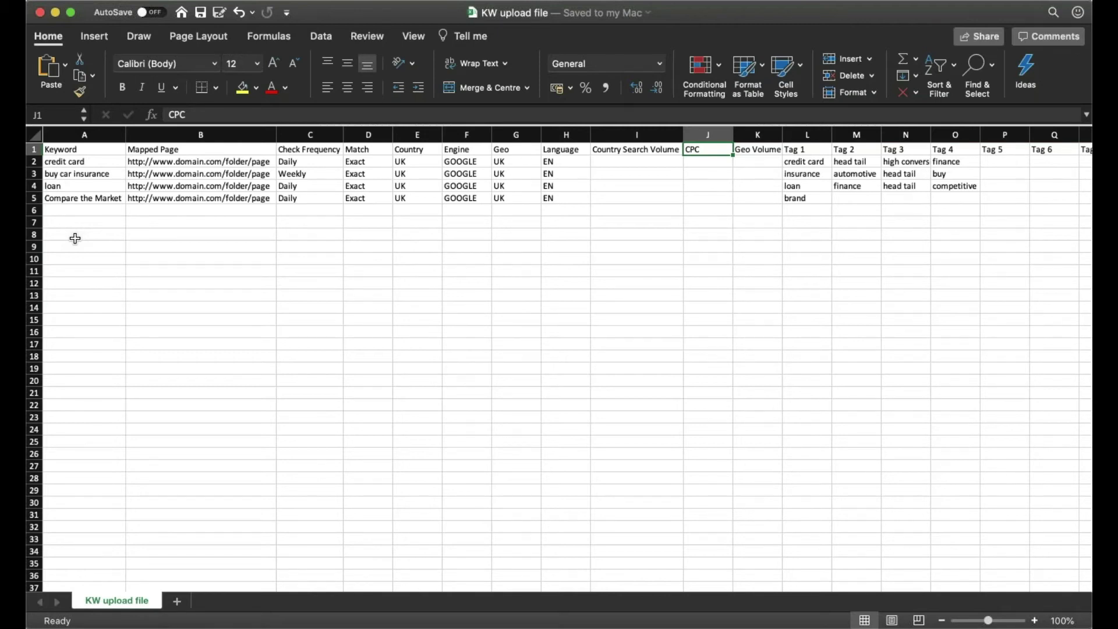
{"action": "key", "text": "Right"}
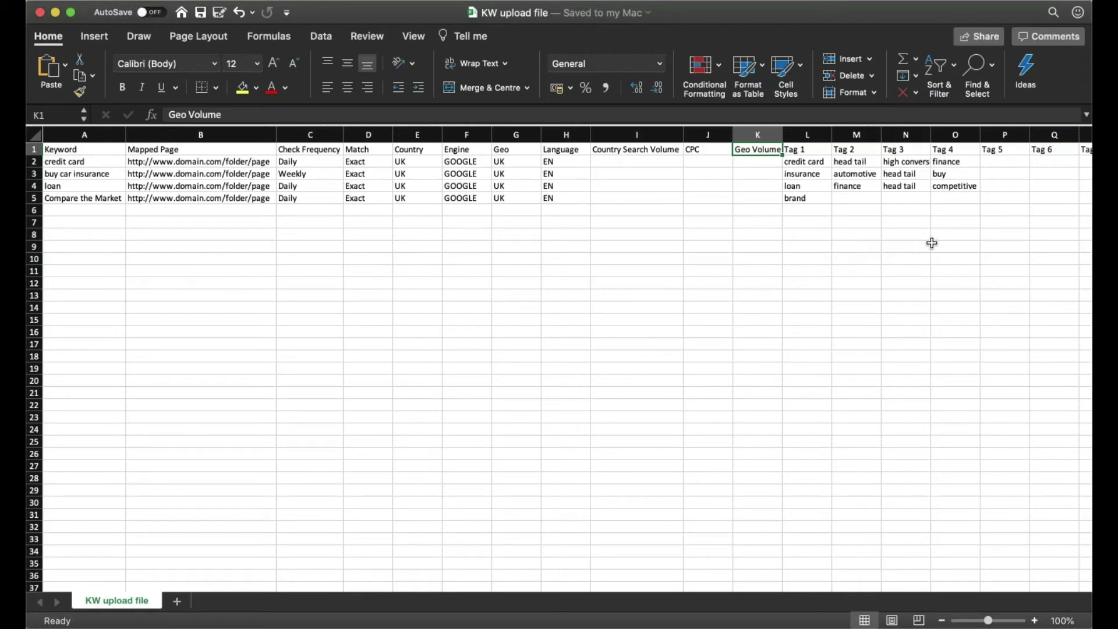
Step: Scroll the upload sheet right to the CTR Config column heading
{"action": "scroll", "coordinate": [931, 242], "scroll_direction": "right", "scroll_amount": 7}
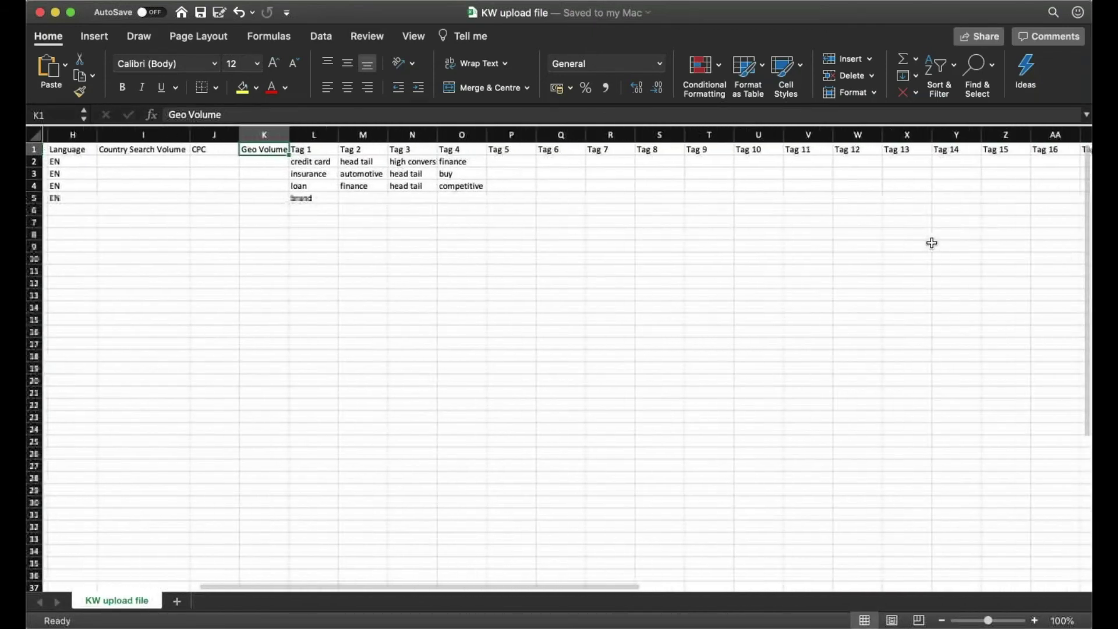
{"action": "scroll", "coordinate": [931, 243], "scroll_direction": "right", "scroll_amount": 5}
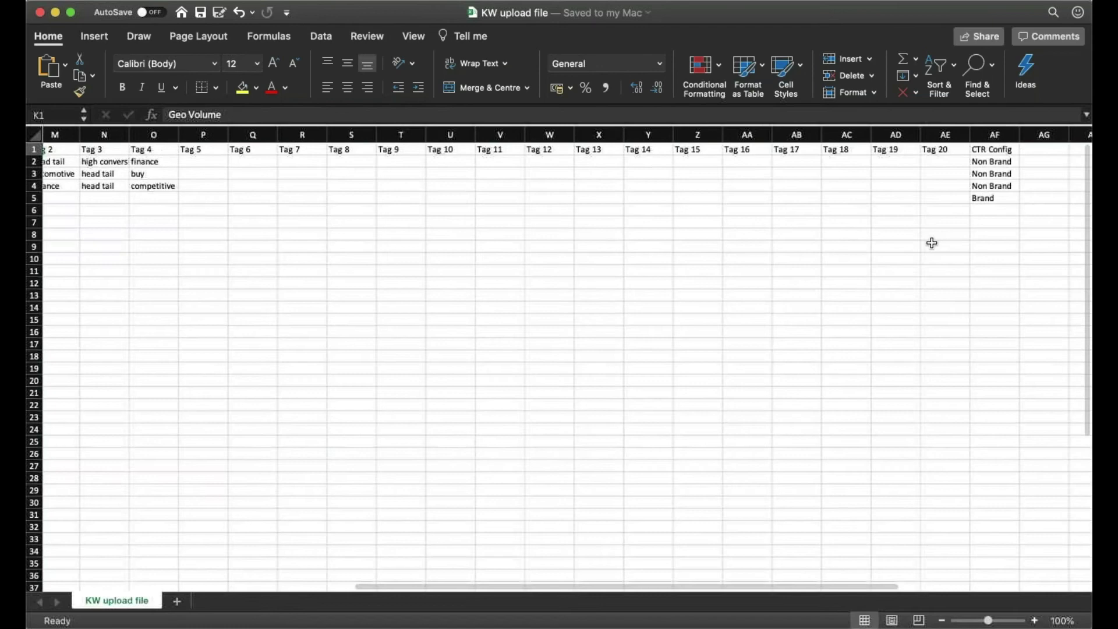
{"action": "scroll", "coordinate": [931, 243], "scroll_direction": "right", "scroll_amount": 1}
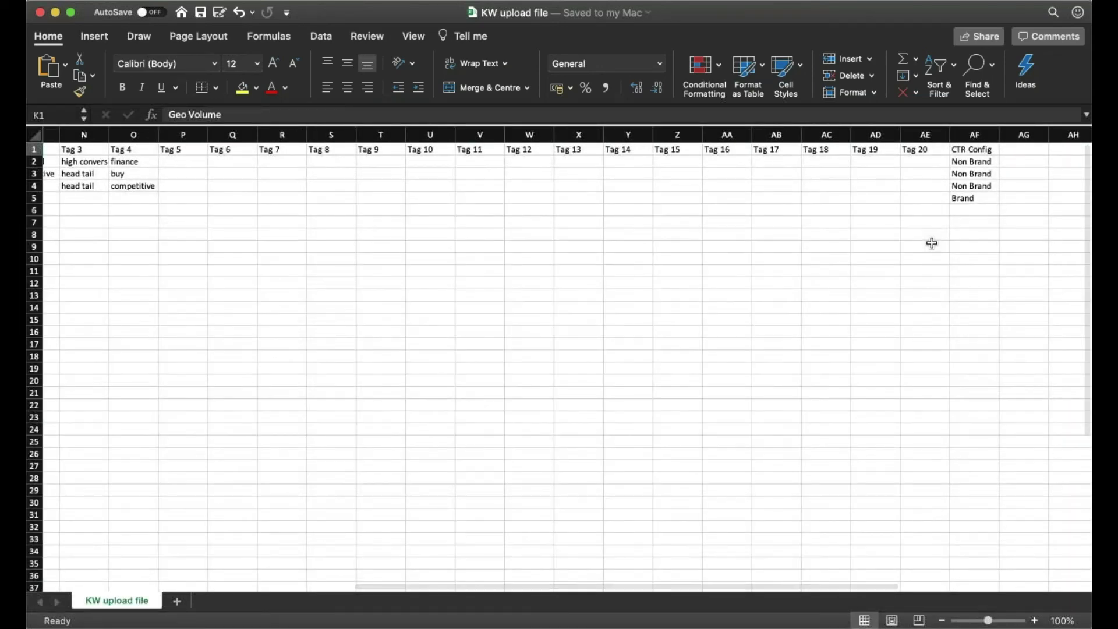
{"action": "left_click", "coordinate": [974, 149]}
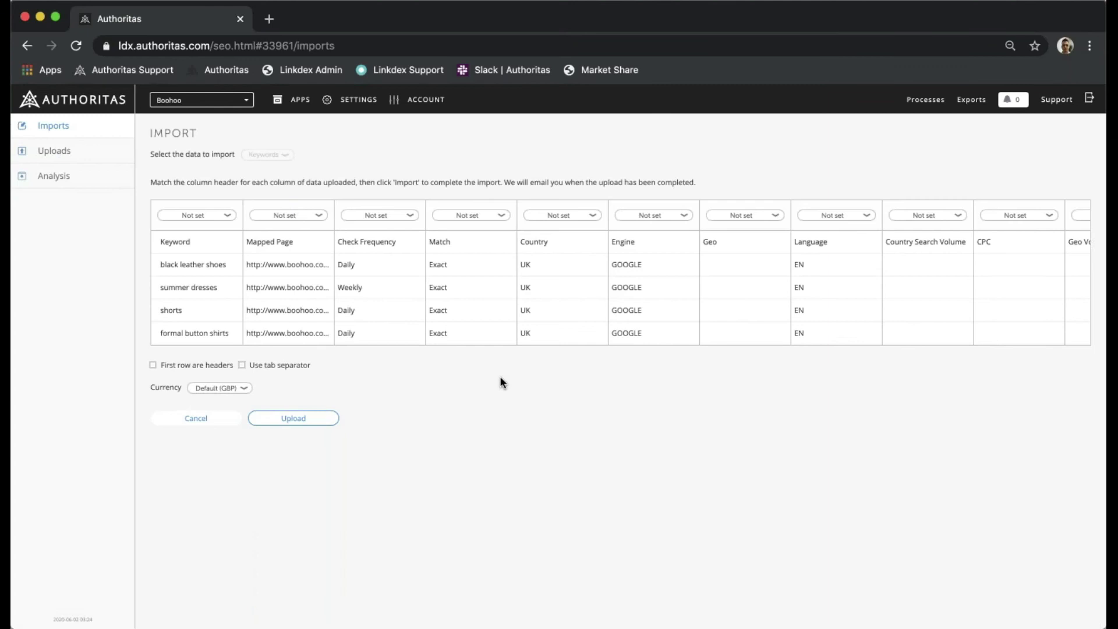
Step: Map the first three columns to Keyword, Mapped Page and Check Frequency
{"action": "left_click", "coordinate": [230, 218]}
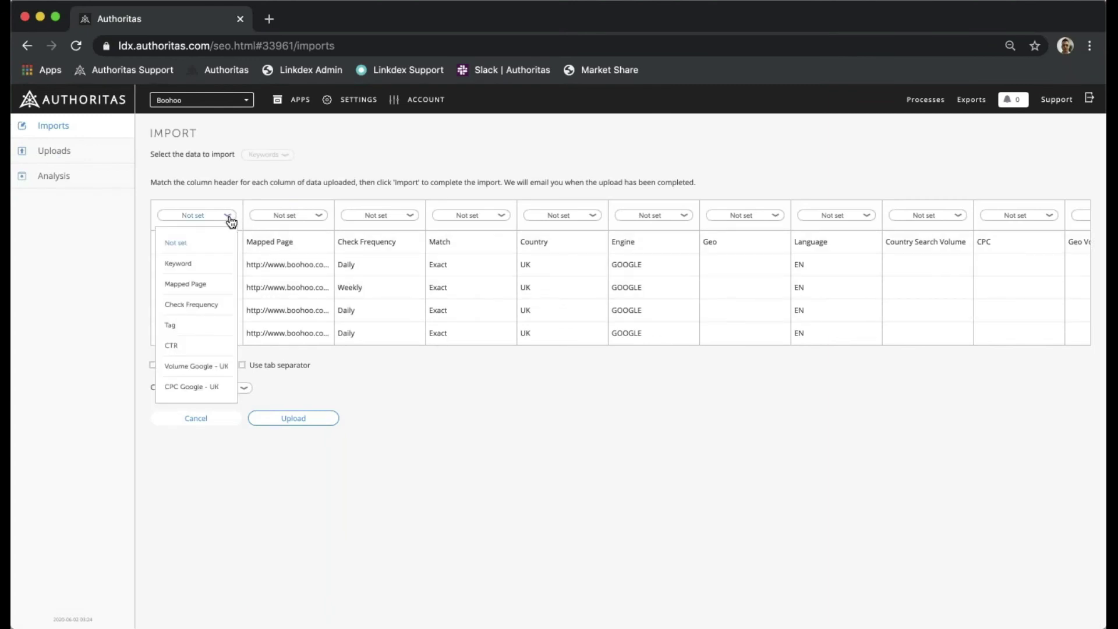
{"action": "left_click", "coordinate": [214, 263]}
{"action": "left_click", "coordinate": [293, 217]}
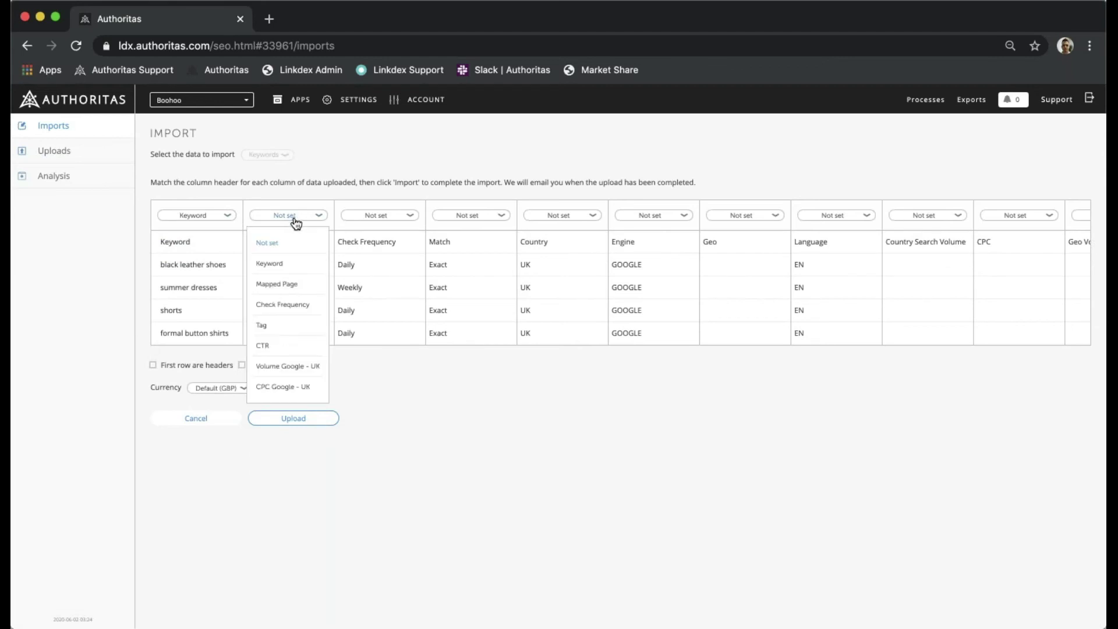
{"action": "left_click", "coordinate": [288, 285]}
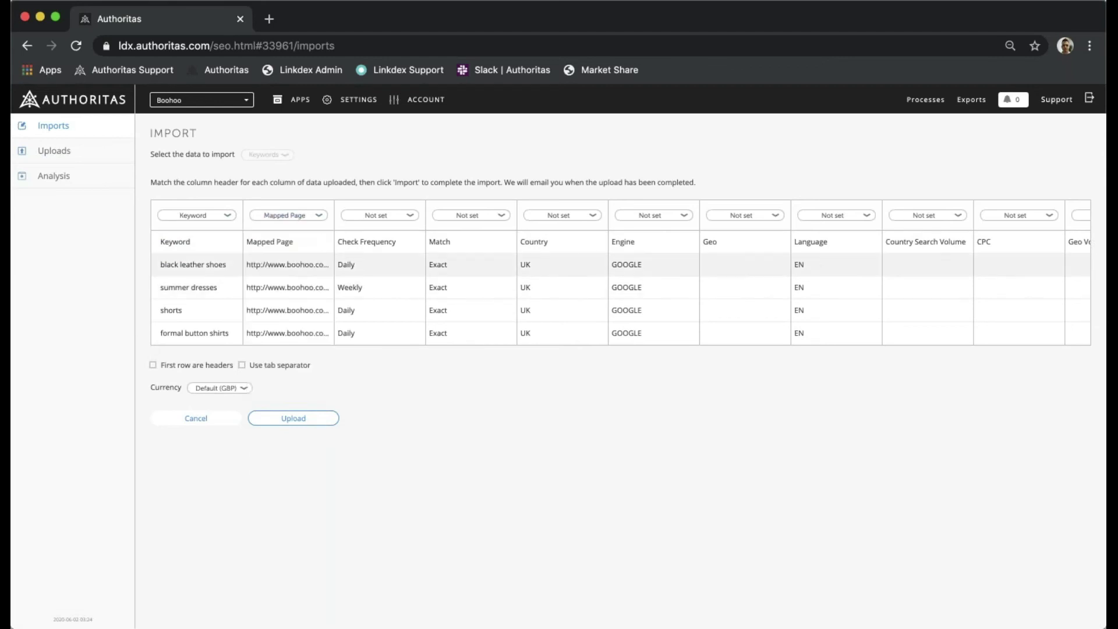
{"action": "left_click", "coordinate": [378, 216]}
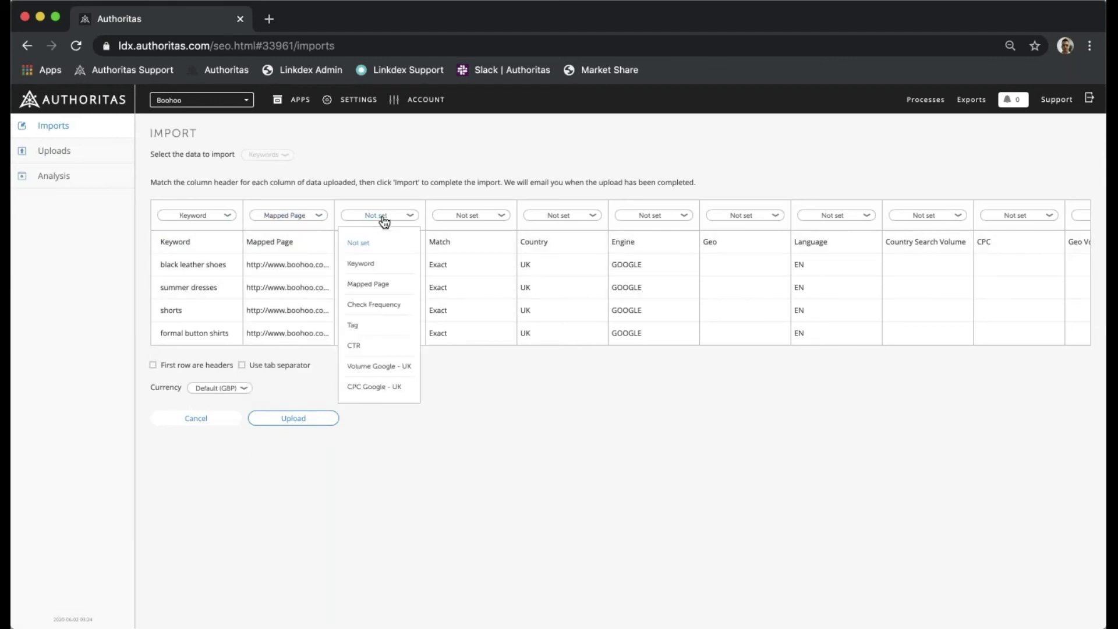
{"action": "left_click", "coordinate": [384, 312]}
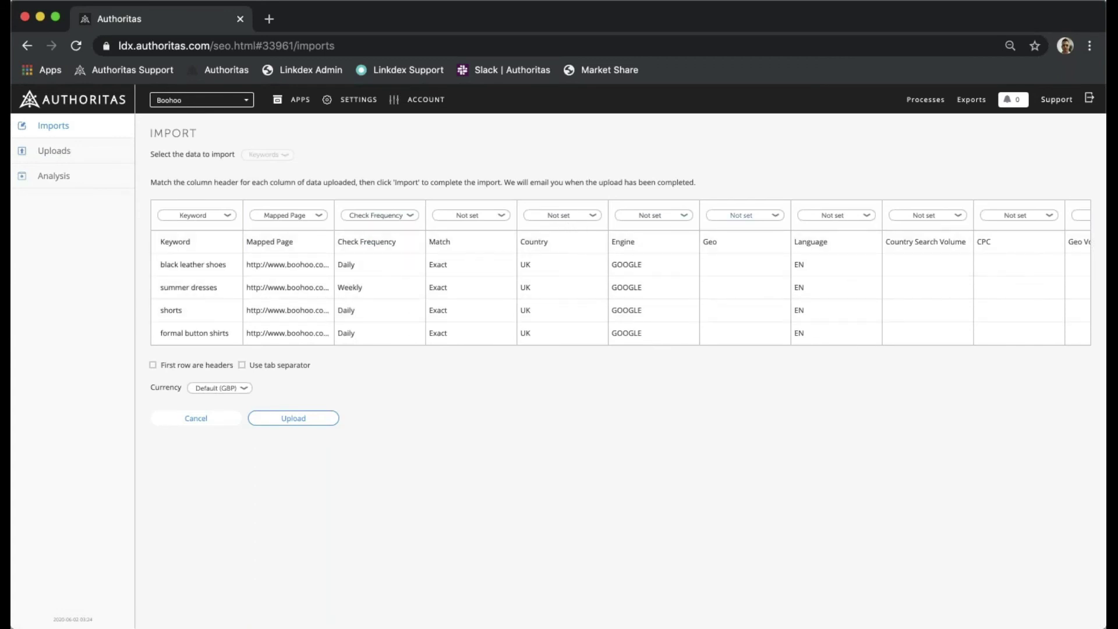
Step: Map the Tag 1, Tag 2, Tag 3 and Tag 4 columns to Tag
{"action": "scroll", "coordinate": [885, 203], "scroll_direction": "right", "scroll_amount": 5}
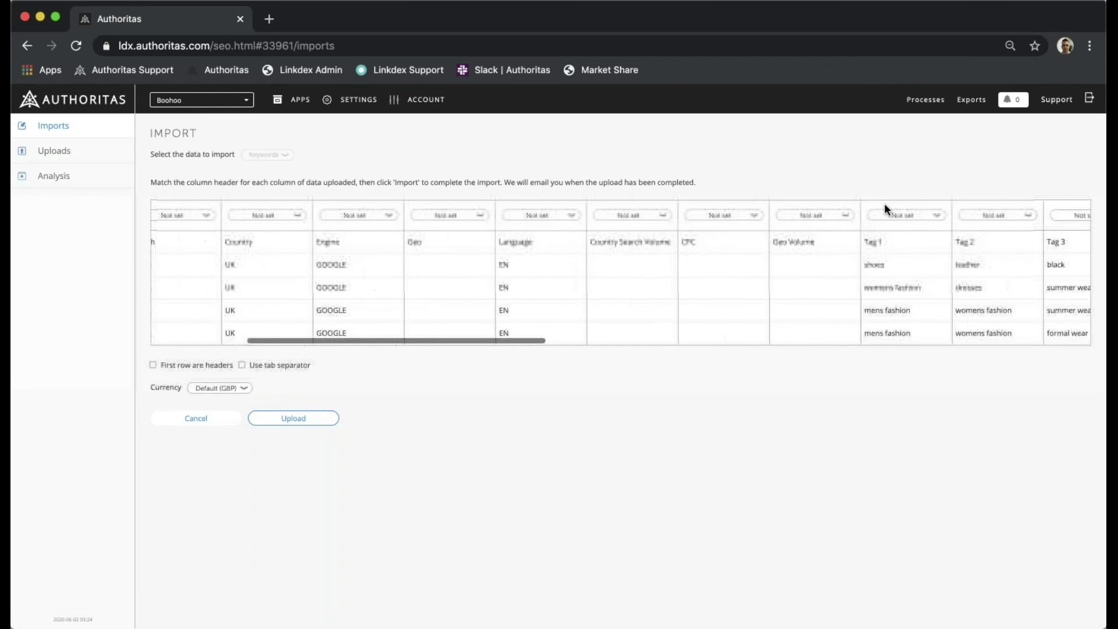
{"action": "left_click", "coordinate": [879, 215]}
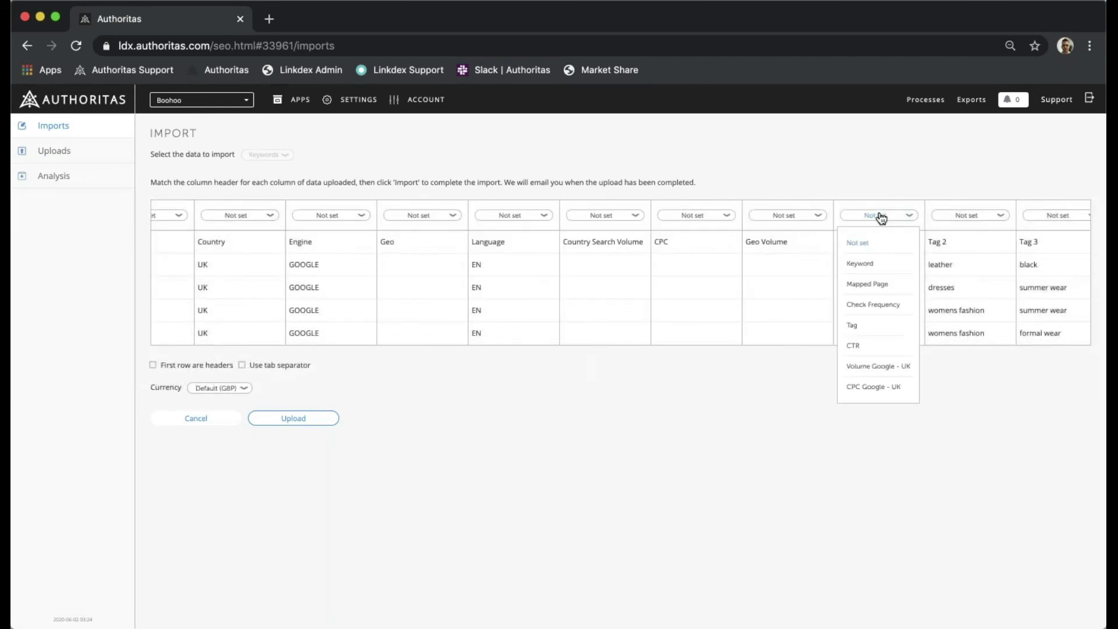
{"action": "left_click", "coordinate": [861, 324]}
{"action": "left_click", "coordinate": [991, 222]}
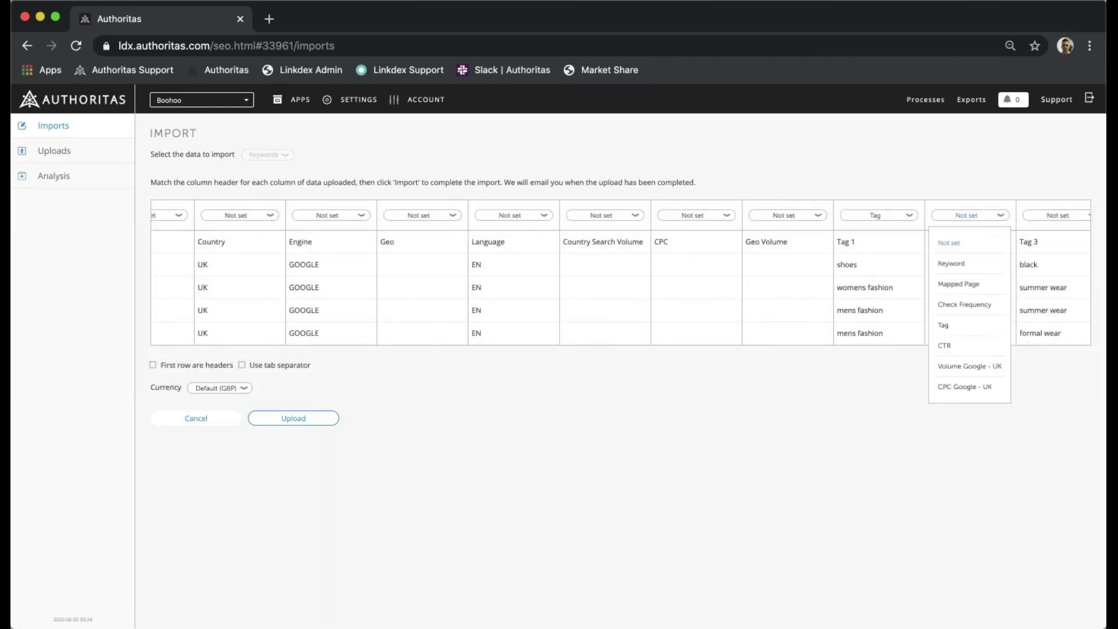
{"action": "left_click", "coordinate": [960, 323]}
{"action": "scroll", "coordinate": [995, 271], "scroll_direction": "right", "scroll_amount": 5}
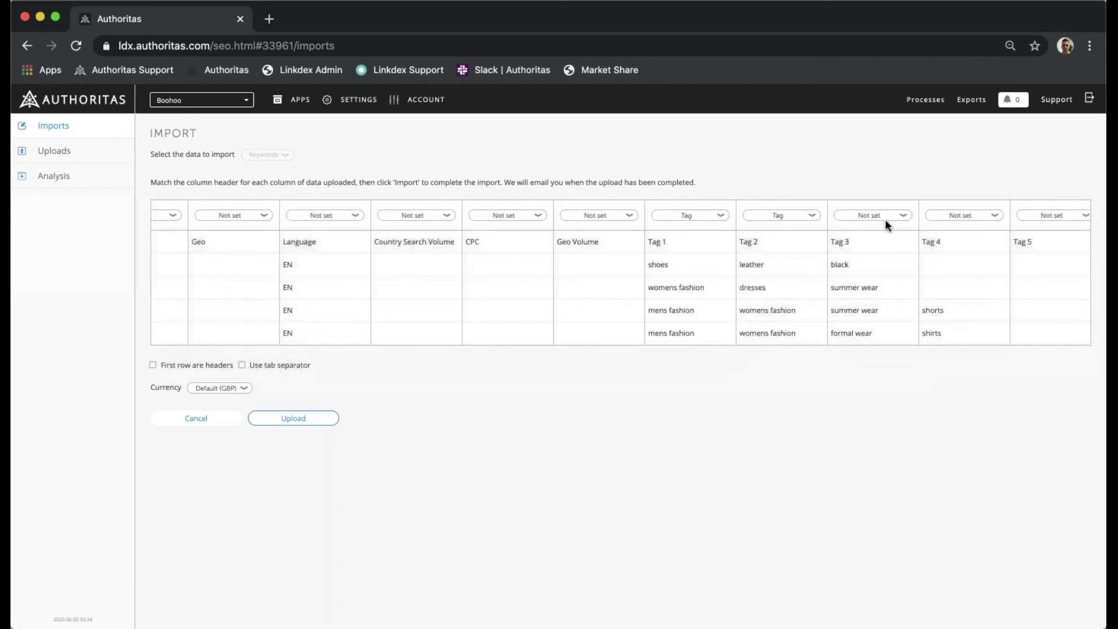
{"action": "left_click", "coordinate": [884, 220]}
{"action": "left_click", "coordinate": [865, 325]}
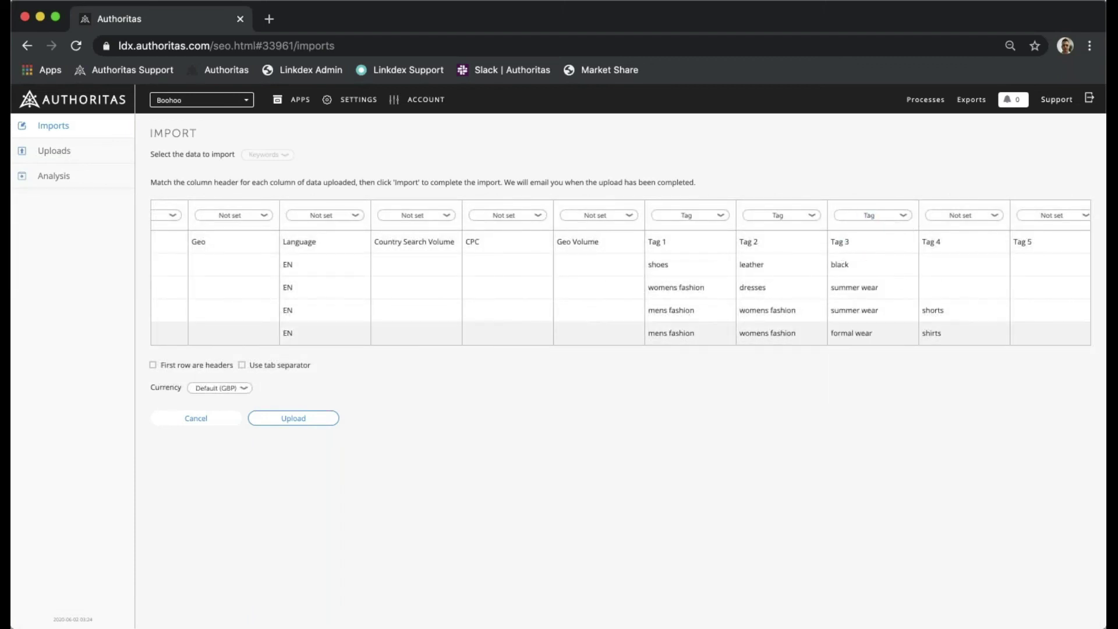
{"action": "left_click", "coordinate": [968, 221]}
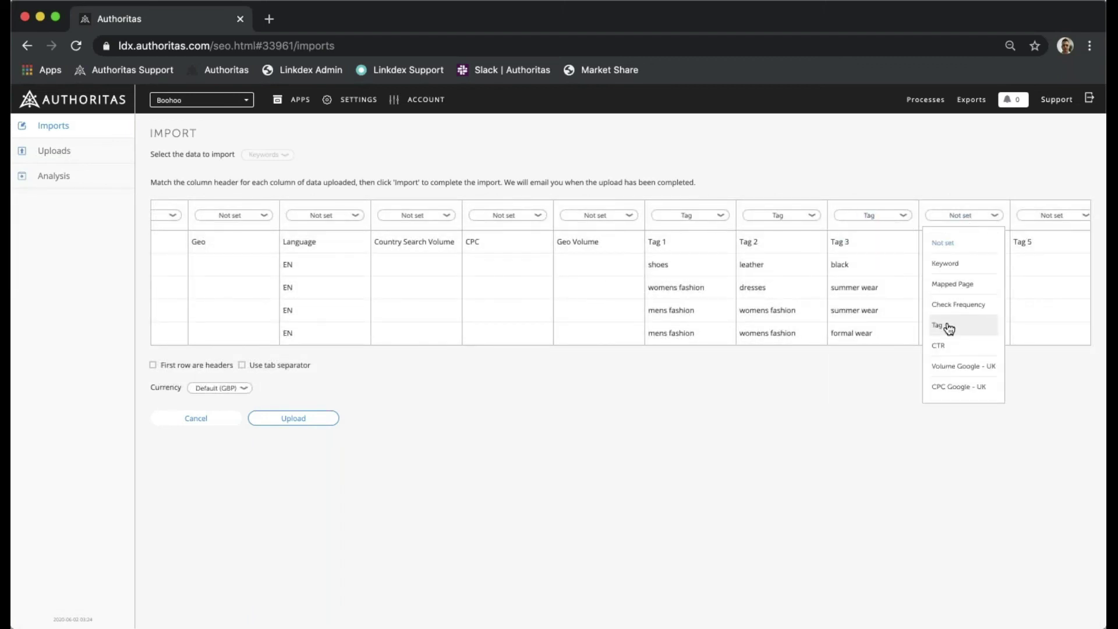
{"action": "left_click", "coordinate": [946, 325]}
Step: Map the CTR Config column to CTR
{"action": "scroll", "coordinate": [983, 266], "scroll_direction": "right", "scroll_amount": 3}
{"action": "scroll", "coordinate": [983, 265], "scroll_direction": "right", "scroll_amount": 15}
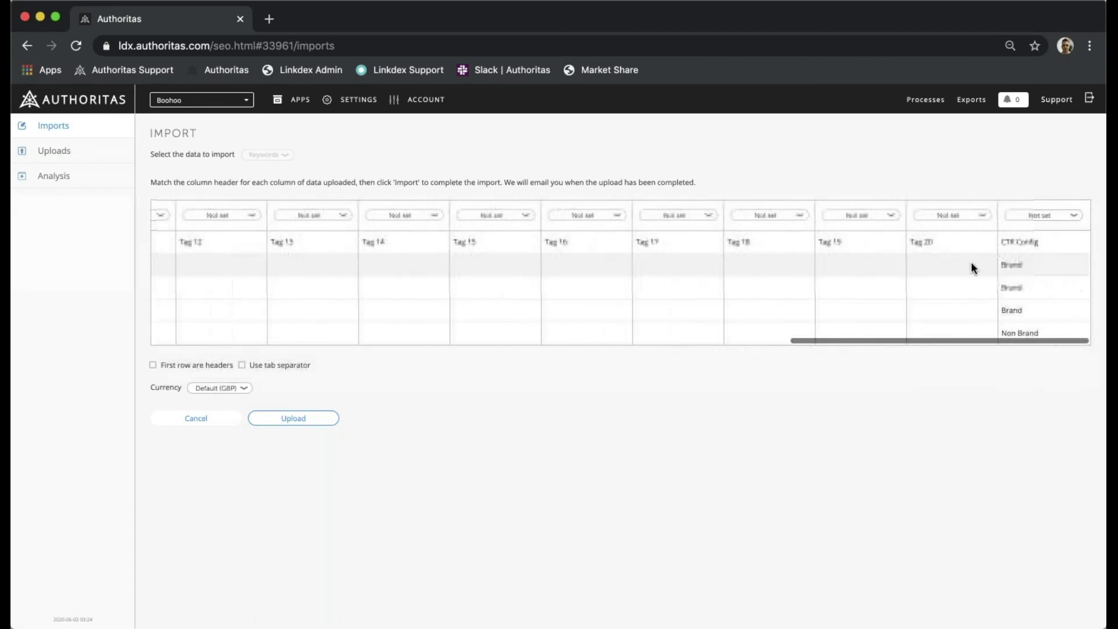
{"action": "left_click", "coordinate": [1042, 218]}
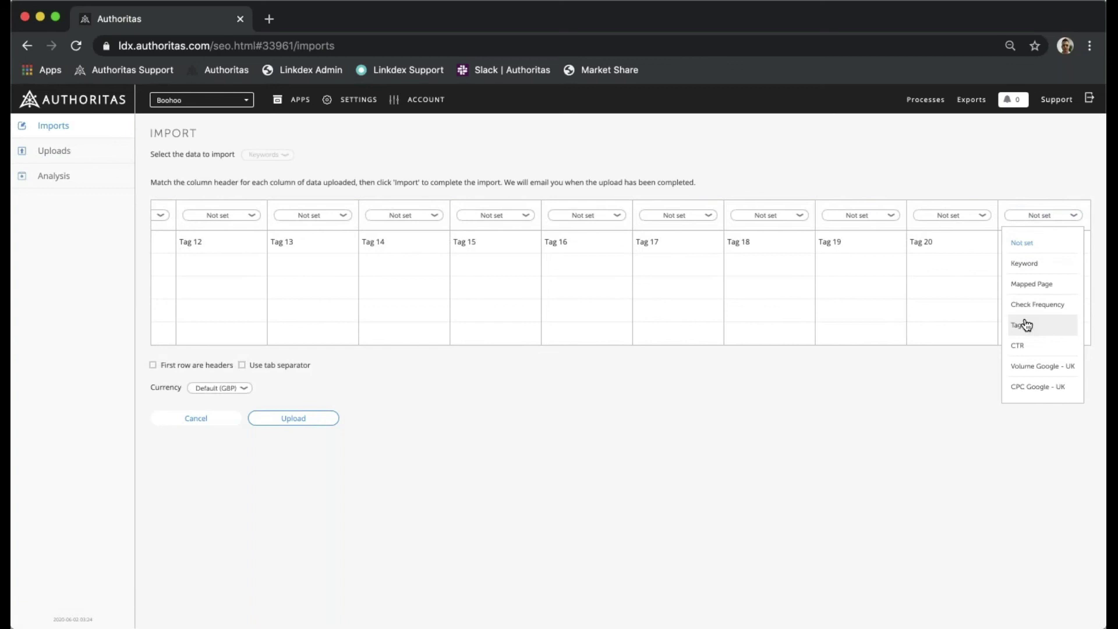
{"action": "left_click", "coordinate": [1020, 347]}
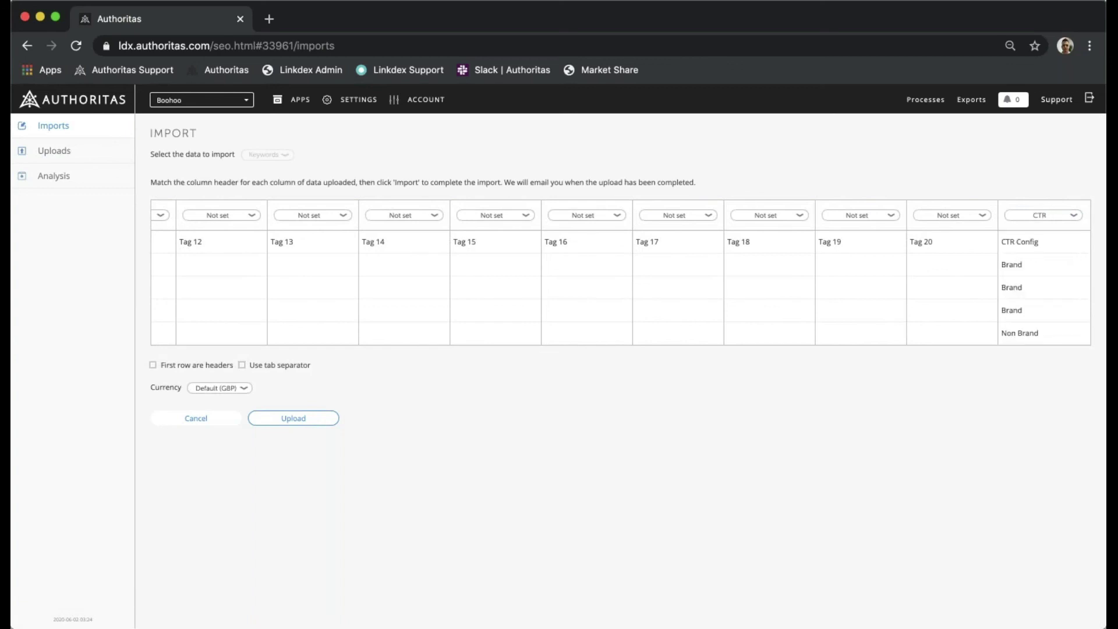
Step: Upload the mapped file with 'First row are headers' ticked and acknowledge the confirmation
{"action": "left_click", "coordinate": [153, 366]}
{"action": "left_click", "coordinate": [271, 420]}
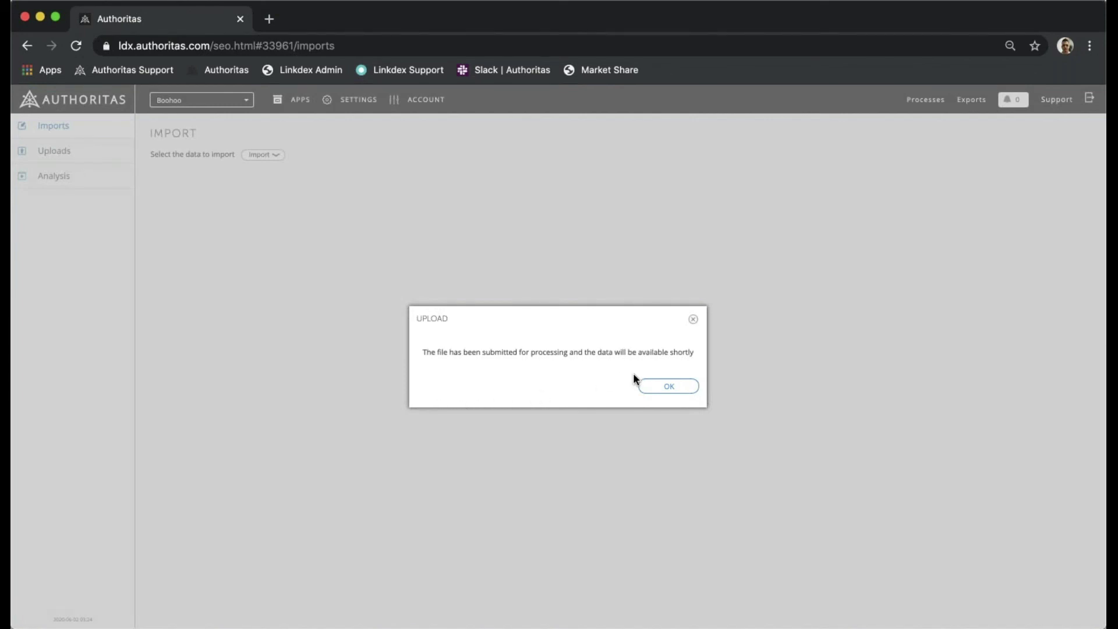
{"action": "left_click", "coordinate": [657, 387]}
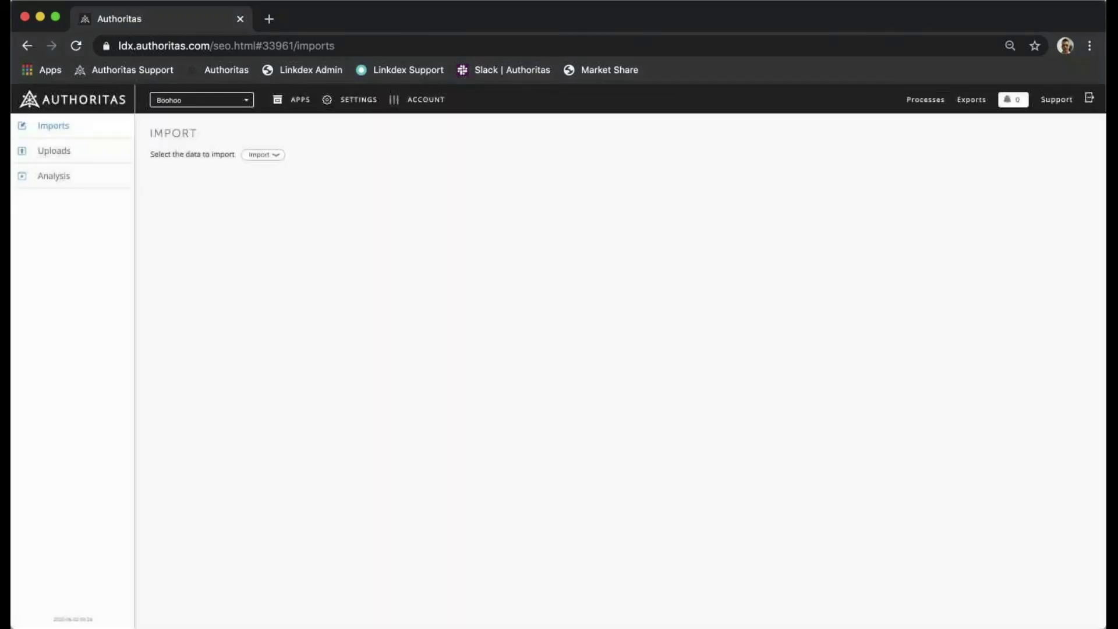